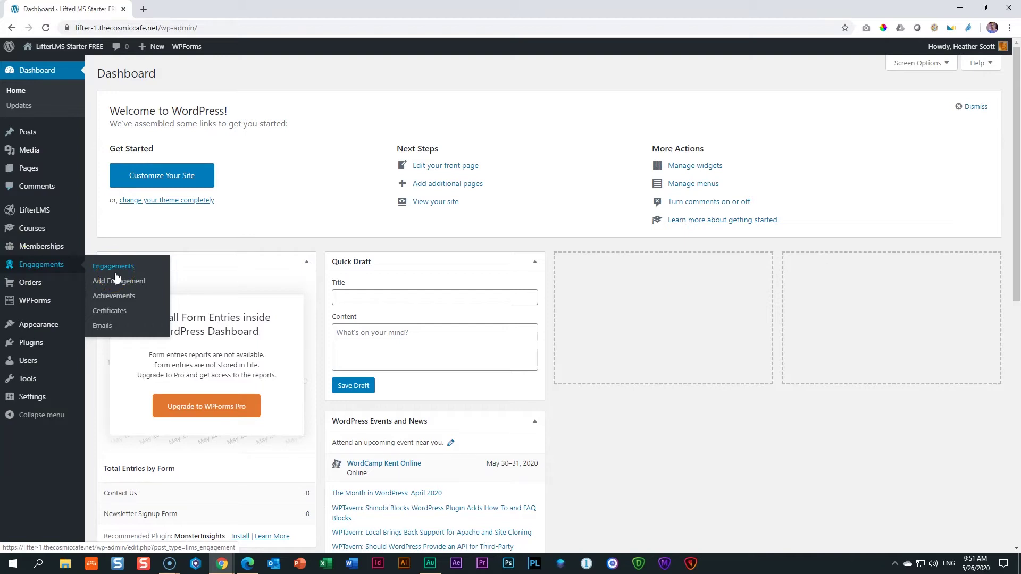
# Go to Engagements > Emails to view the empty list of engagement emails.
pyautogui.click(117, 271)
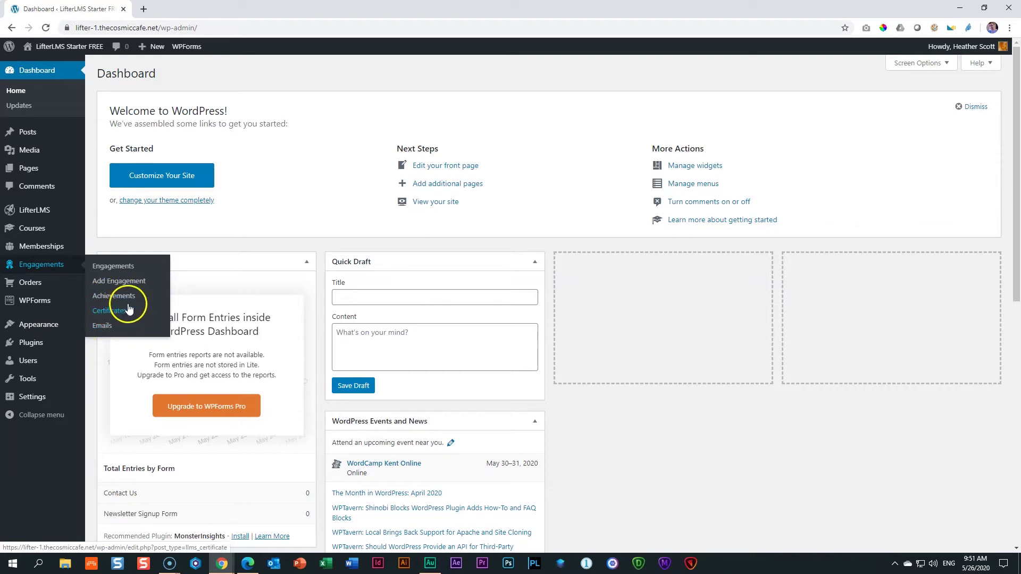
pyautogui.click(110, 321)
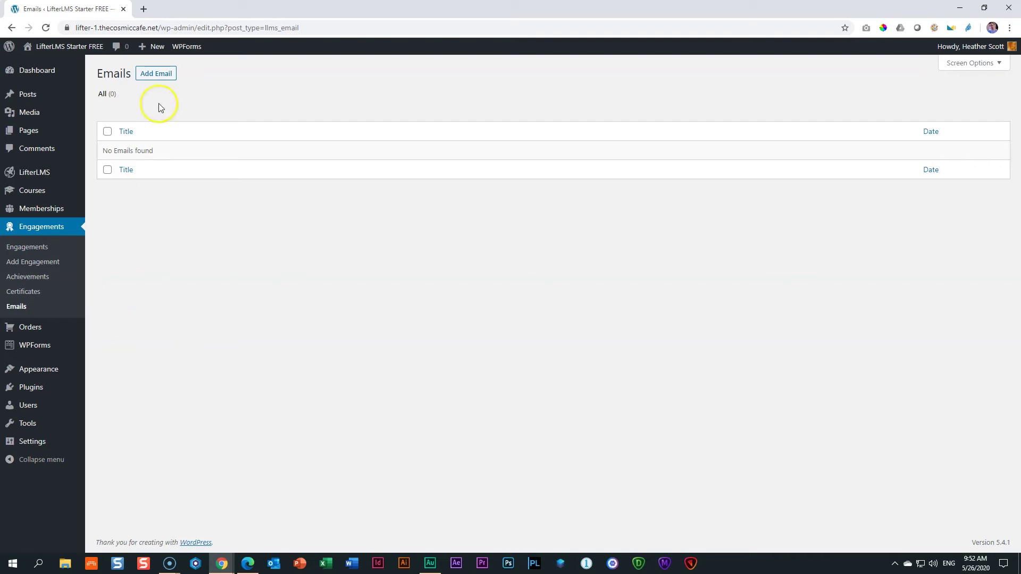
# Add a new email and title it 'Follow Up Promo'.
pyautogui.click(159, 74)
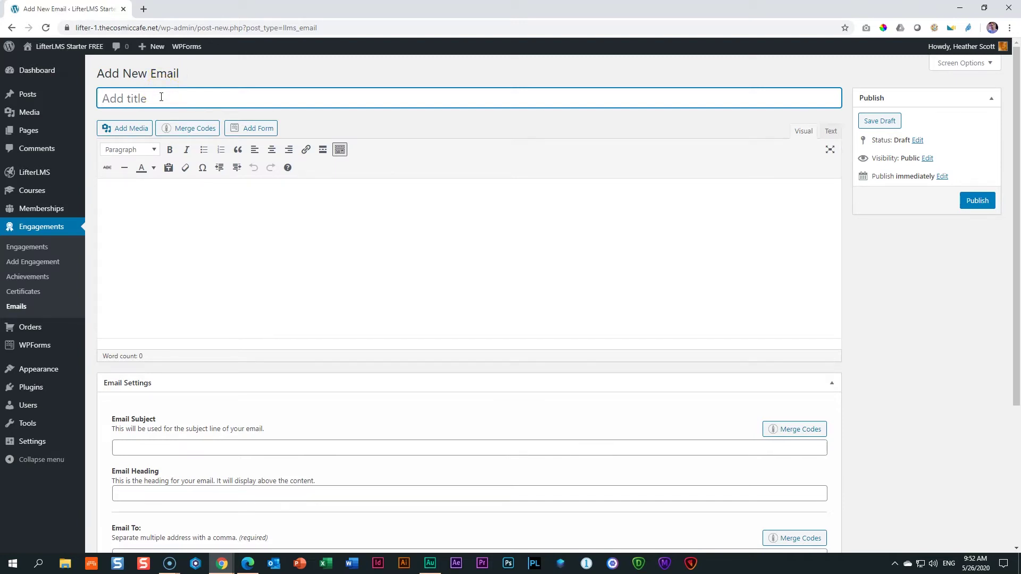
pyautogui.write('Follow Up Promo')
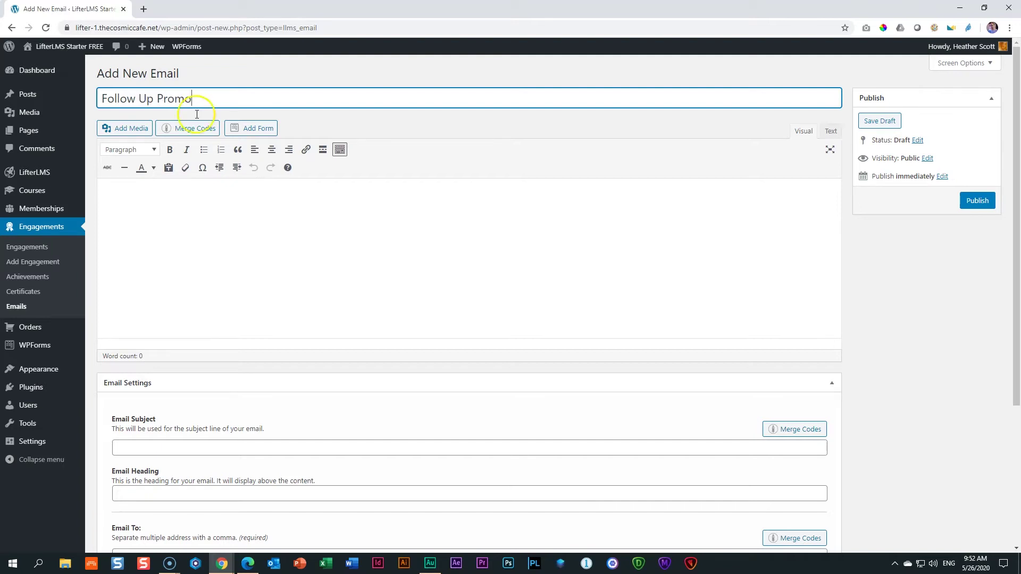
pyautogui.click(232, 197)
# Write congratulations offering 50% off 'Let the light shine', changing 'our' to 'my', with voucher FINISHED50.
pyautogui.click(233, 196)
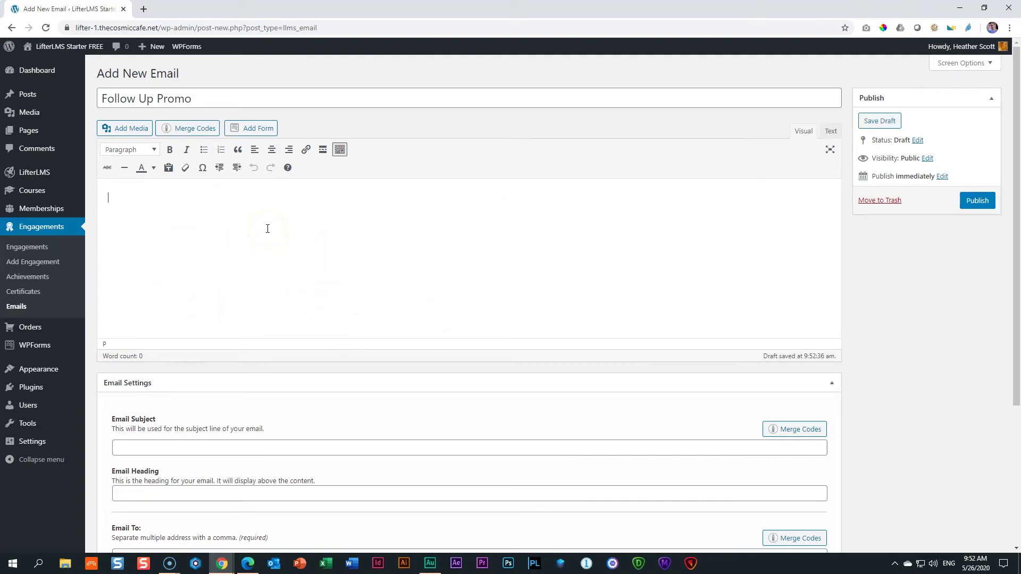
pyautogui.write('Congratulations we noticed you compolleted last week.')
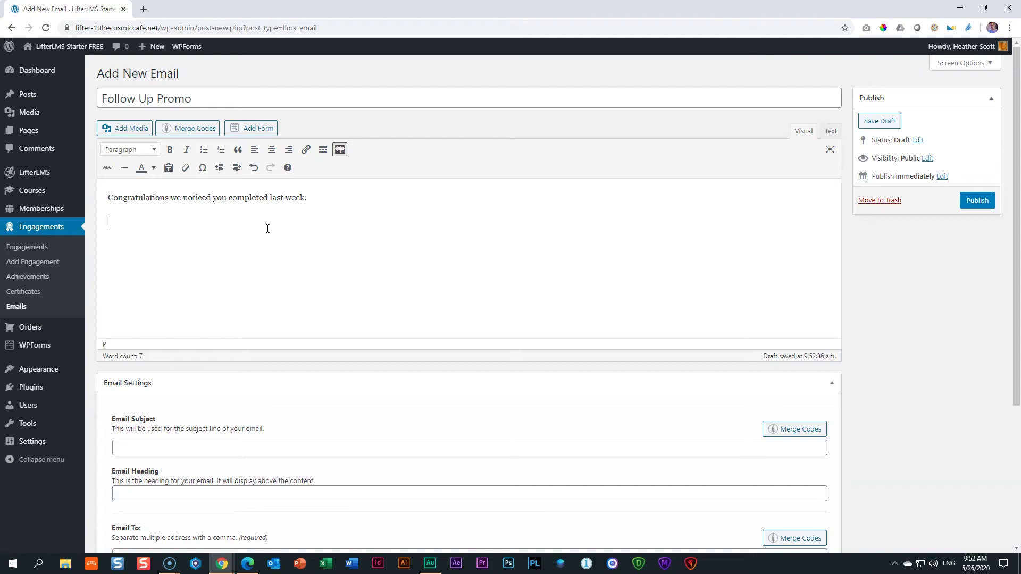
pyautogui.write('We would like to offer you a 50% discount on our course, "Let the light shine"')
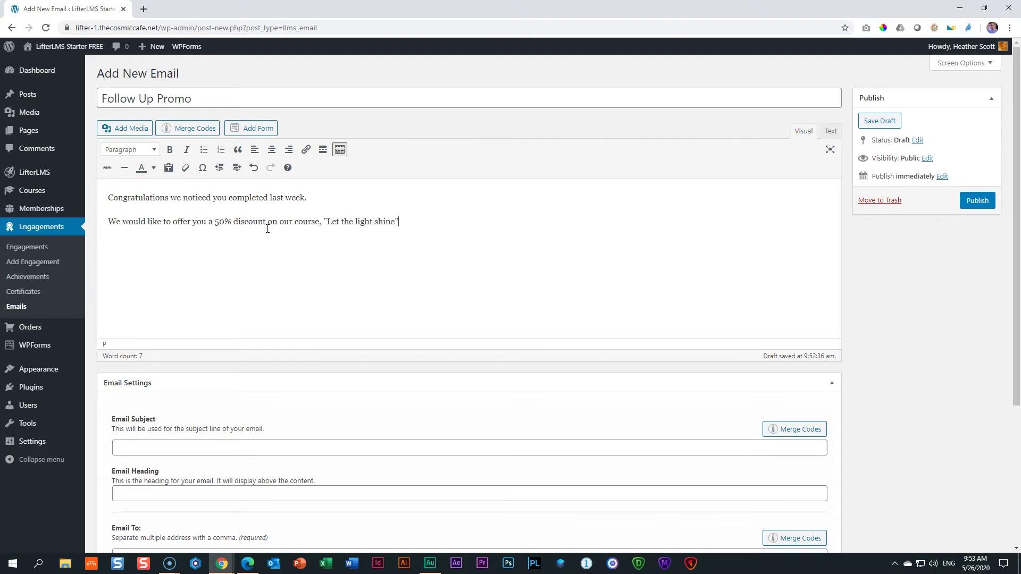
pyautogui.doubleClick(286, 223)
pyautogui.write('my')
pyautogui.click(441, 225)
pyautogui.write(',  ')
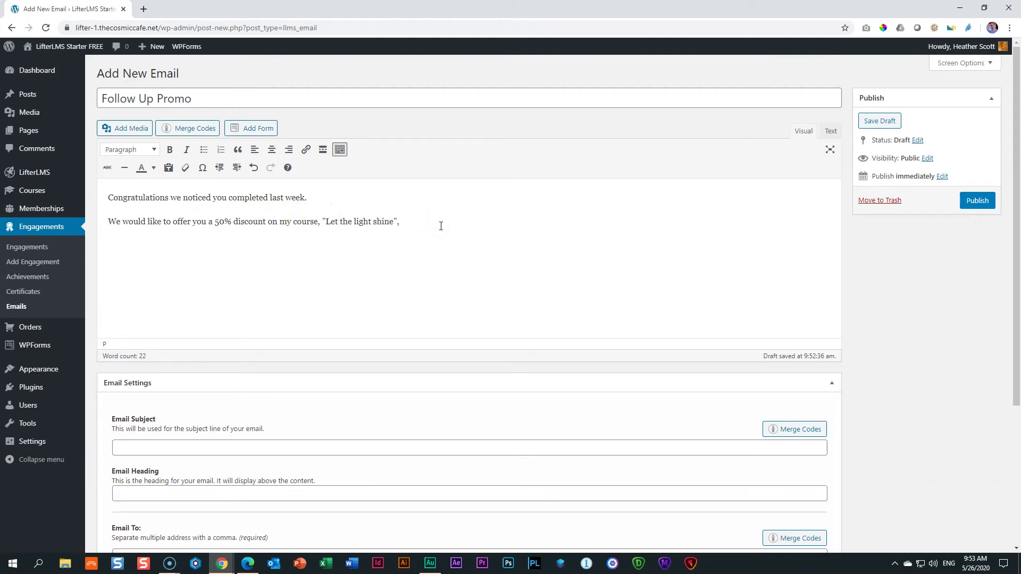
pyautogui.write('Use coupo')
pyautogui.press('BackSpace')
pyautogui.press('BackSpace')
pyautogui.press('BackSpace')
pyautogui.press('BackSpace')
pyautogui.press('BackSpace')
pyautogui.write('voucher ')
pyautogui.write('at checkout: ')
pyautogui.write('FINISHED')
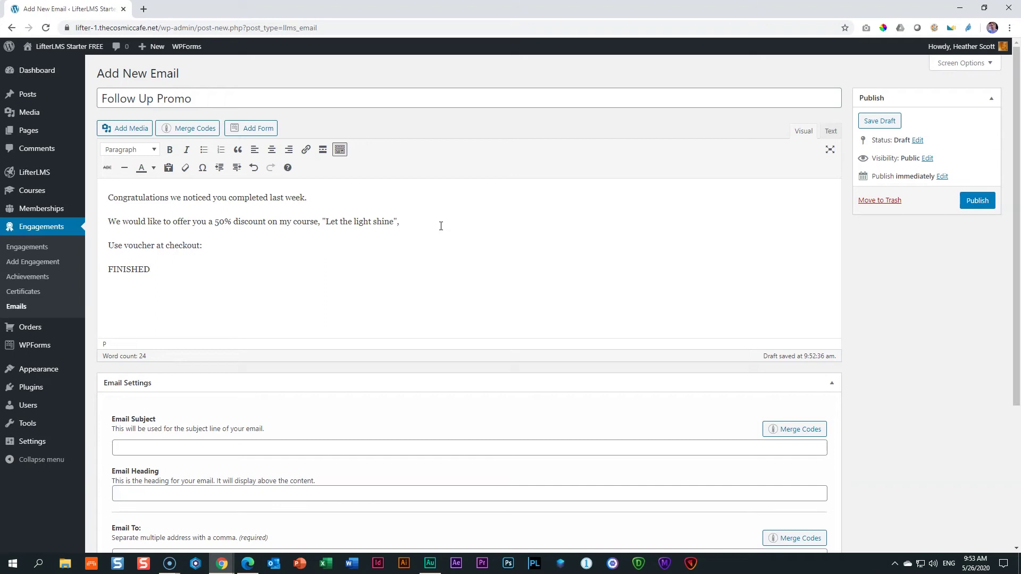
pyautogui.write('59')
pyautogui.press('BackSpace')
pyautogui.write('0')
pyautogui.press('Return')
pyautogui.scroll(-1, 128, 319)
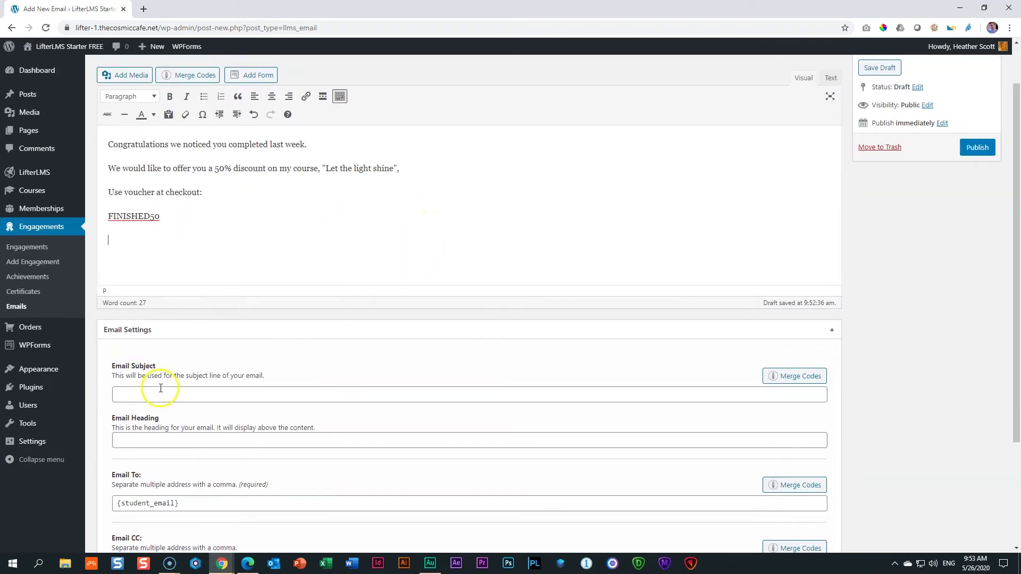
# Enter subject 'Congratulations, get that 50% discount' and heading 'Let the light shine'.
pyautogui.click(158, 392)
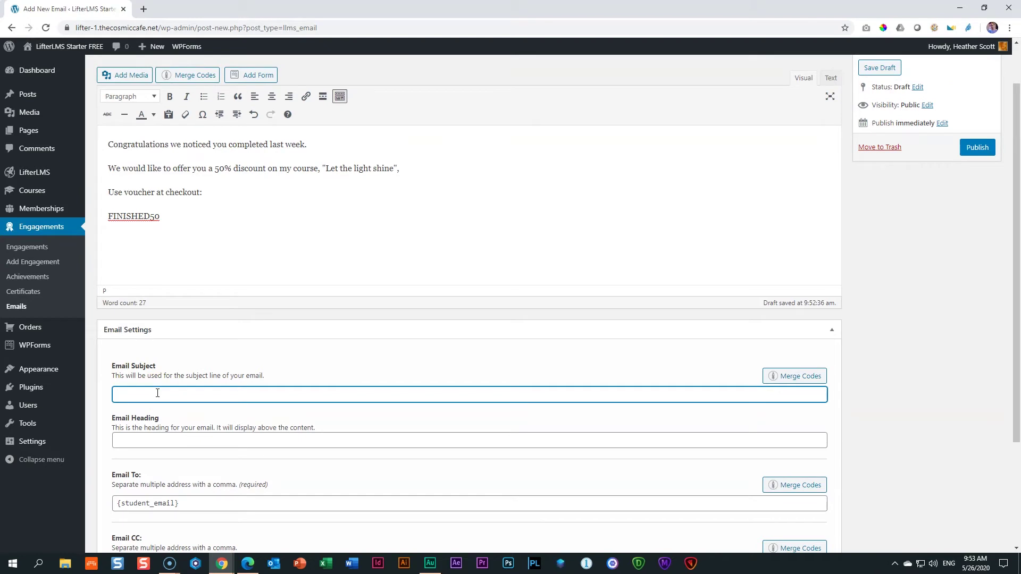
pyautogui.write('Congratulations, get that 50% discount')
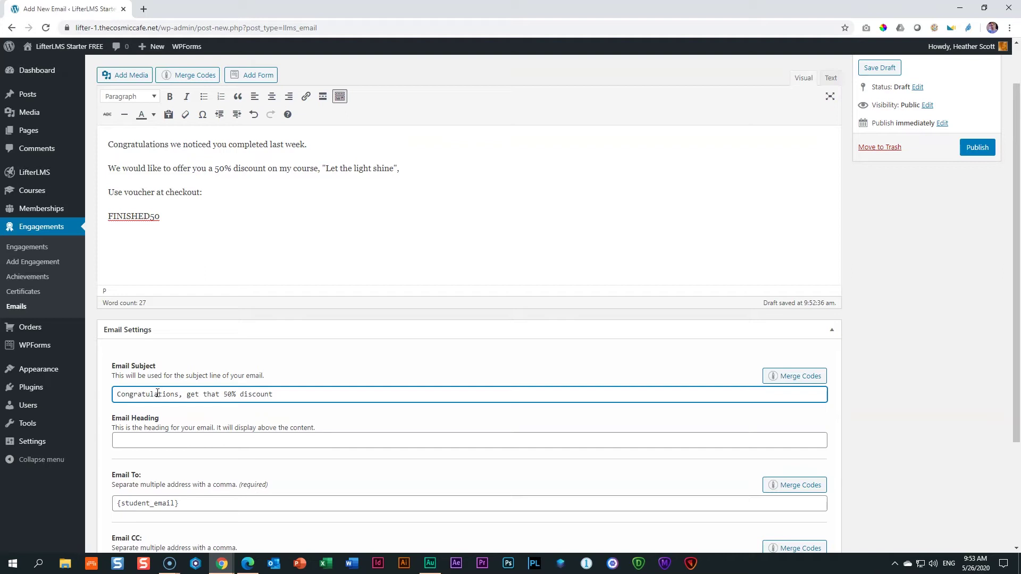
pyautogui.click(168, 441)
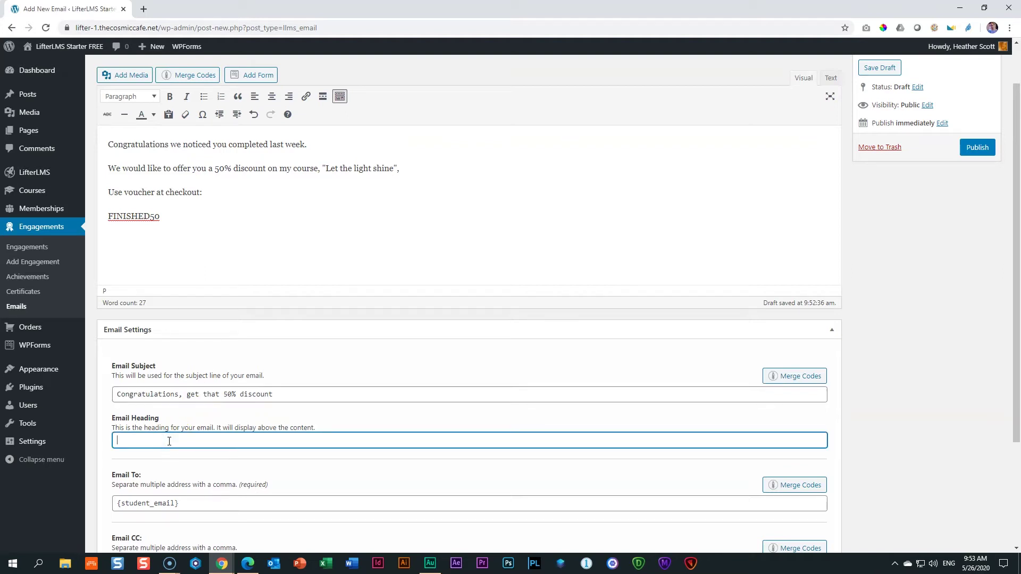
pyautogui.write('Let the light shine')
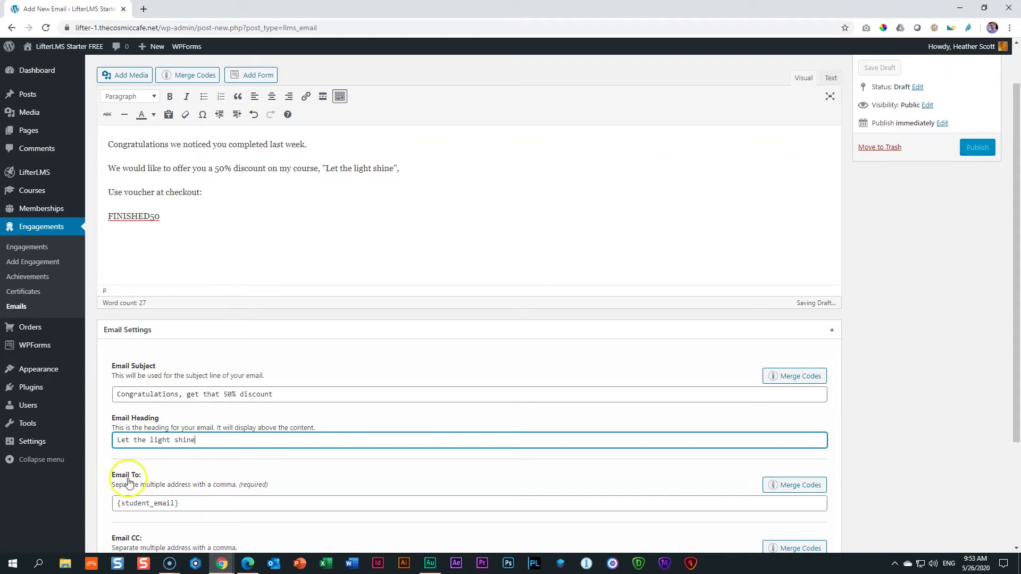
pyautogui.scroll(-3, 126, 495)
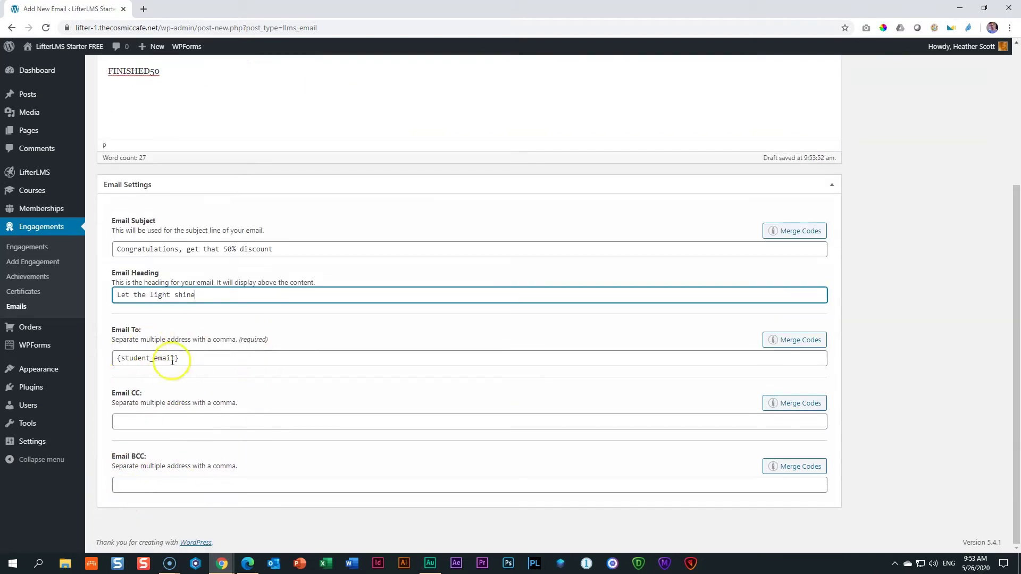
# Review the To ({student_email}), CC and BCC fields, then show the Merge Codes list.
pyautogui.moveTo(189, 359); pyautogui.dragTo(103, 358)
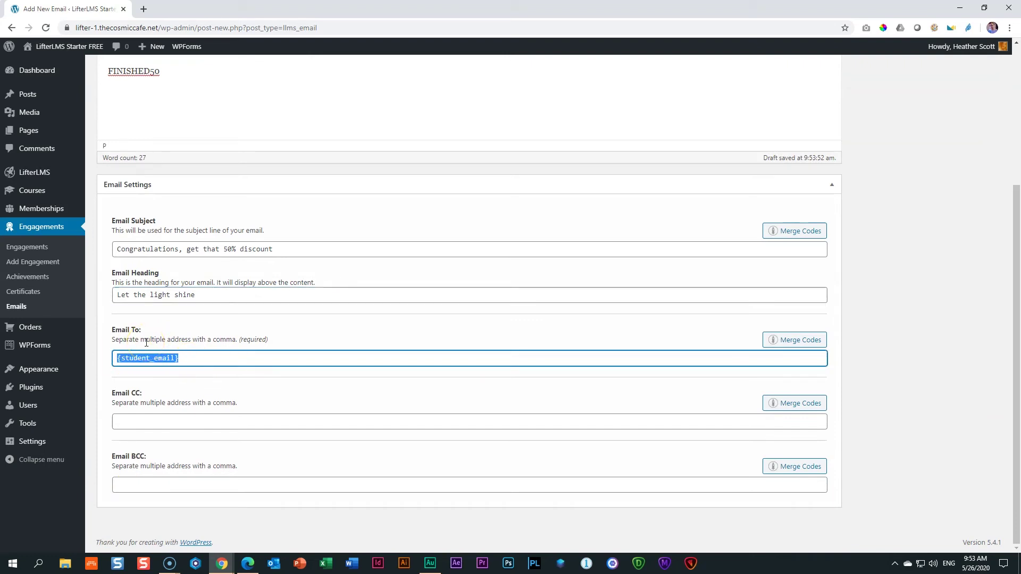
pyautogui.click(132, 420)
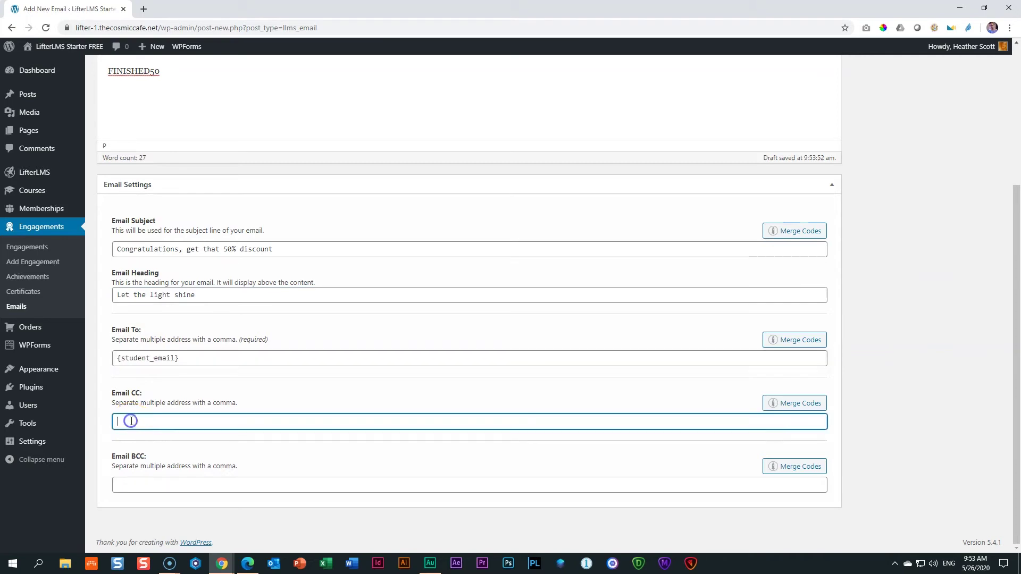
pyautogui.click(135, 484)
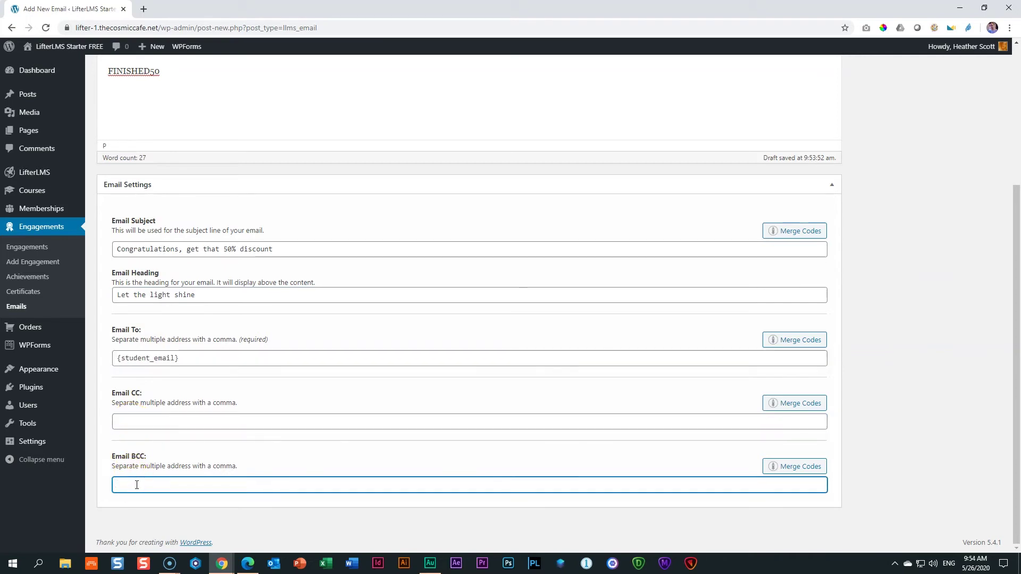
pyautogui.scroll(3, 137, 484)
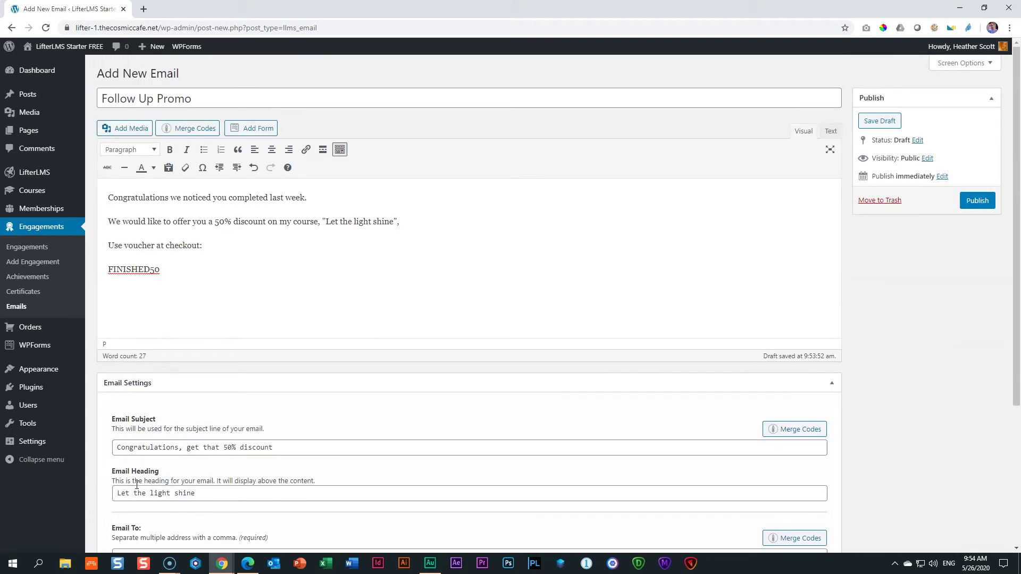
pyautogui.click(196, 129)
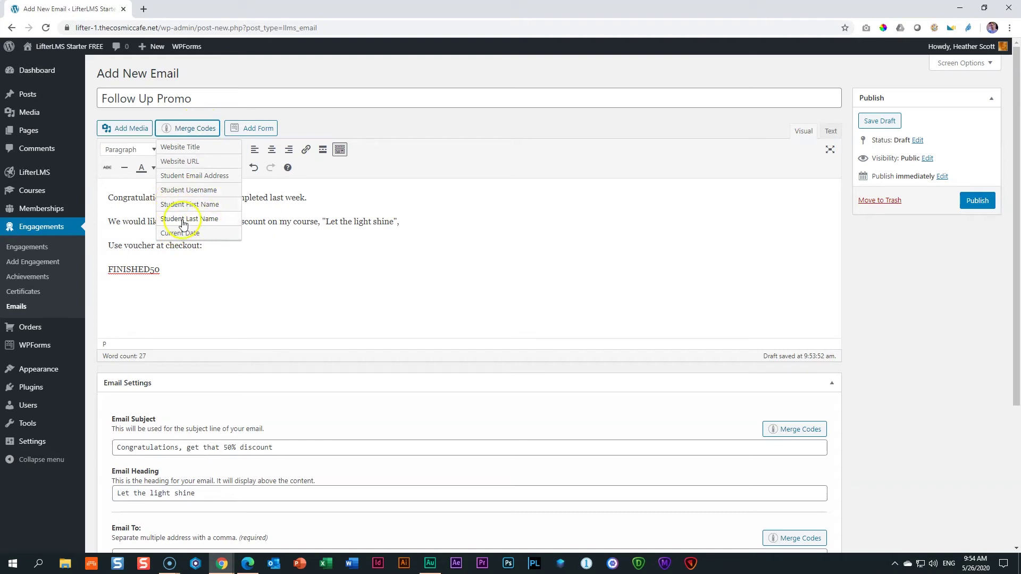
# Insert the {first_name} merge code after 'Congratulations,' in the opening line.
pyautogui.click(253, 221)
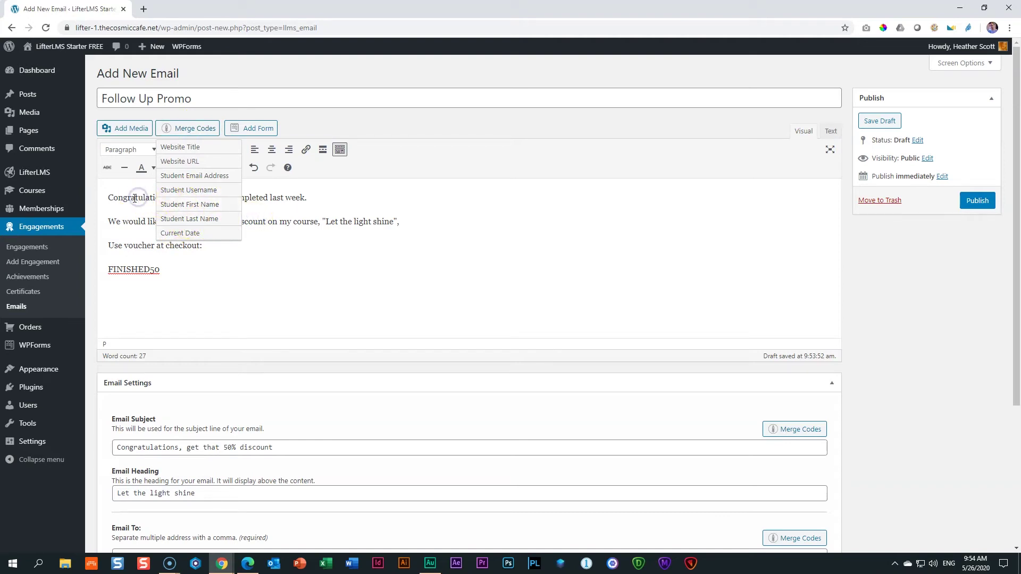
pyautogui.click(177, 129)
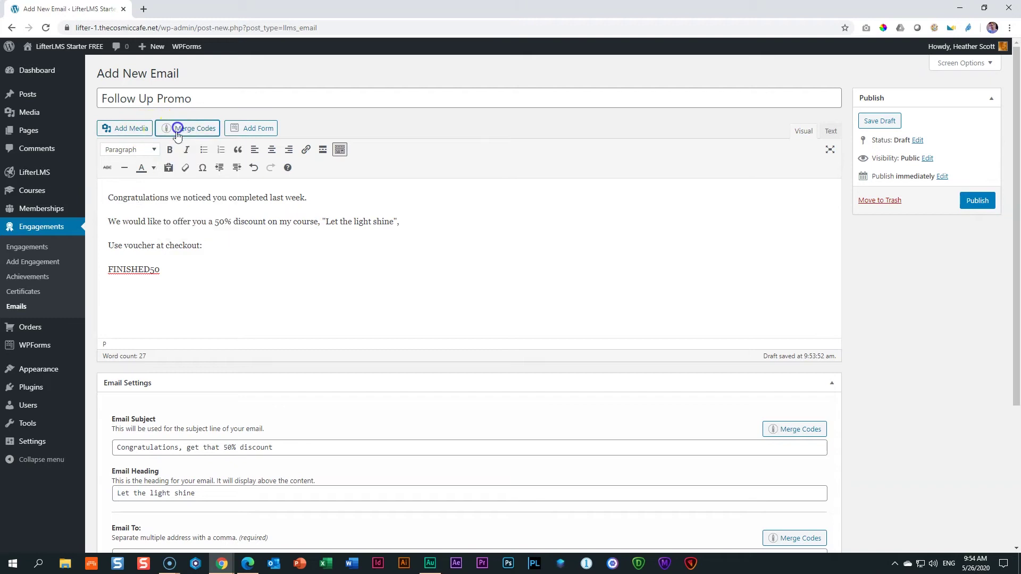
pyautogui.click(169, 198)
pyautogui.write(',')
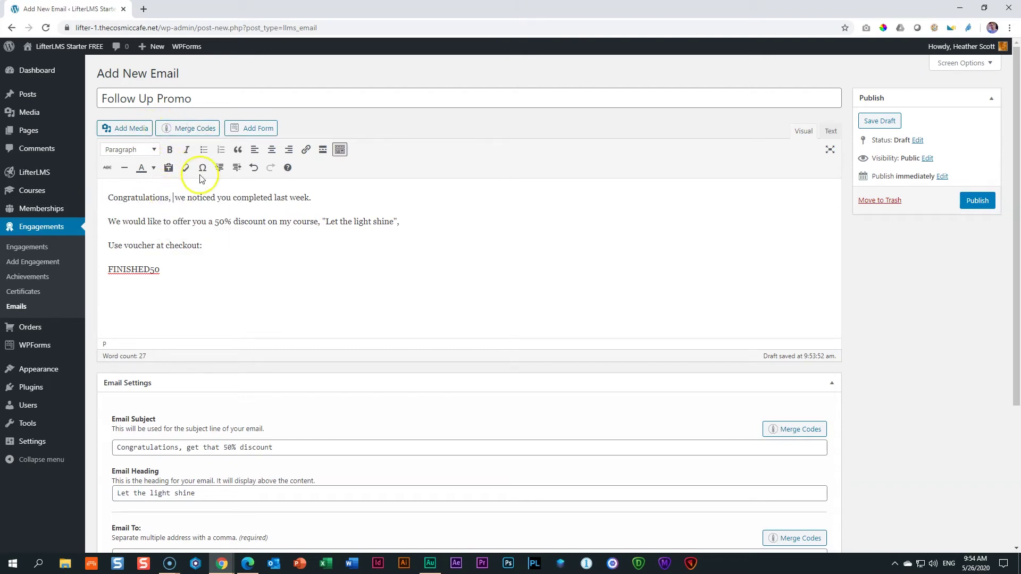
pyautogui.click(190, 132)
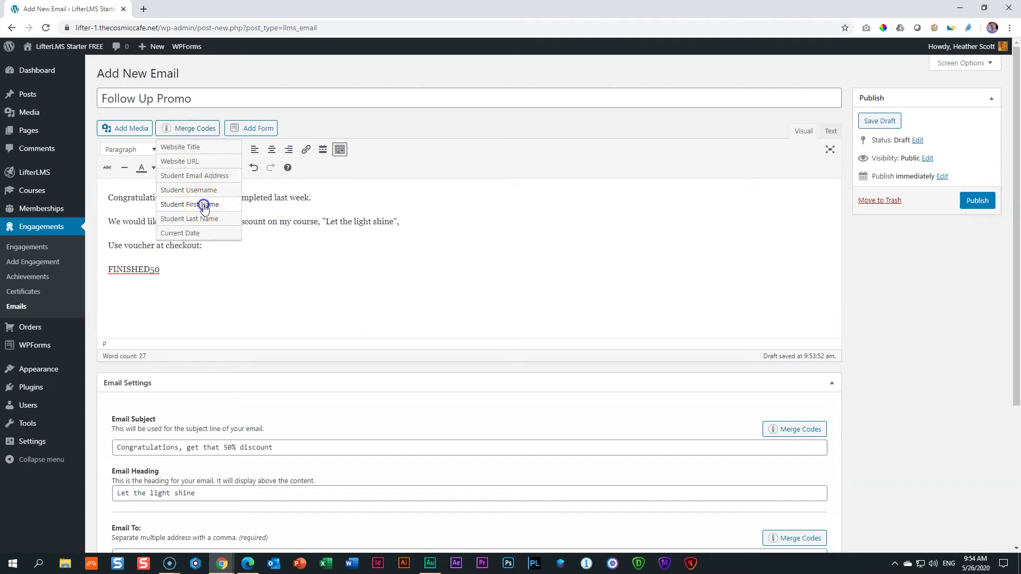
pyautogui.write(', {first_name')
pyautogui.click(418, 228)
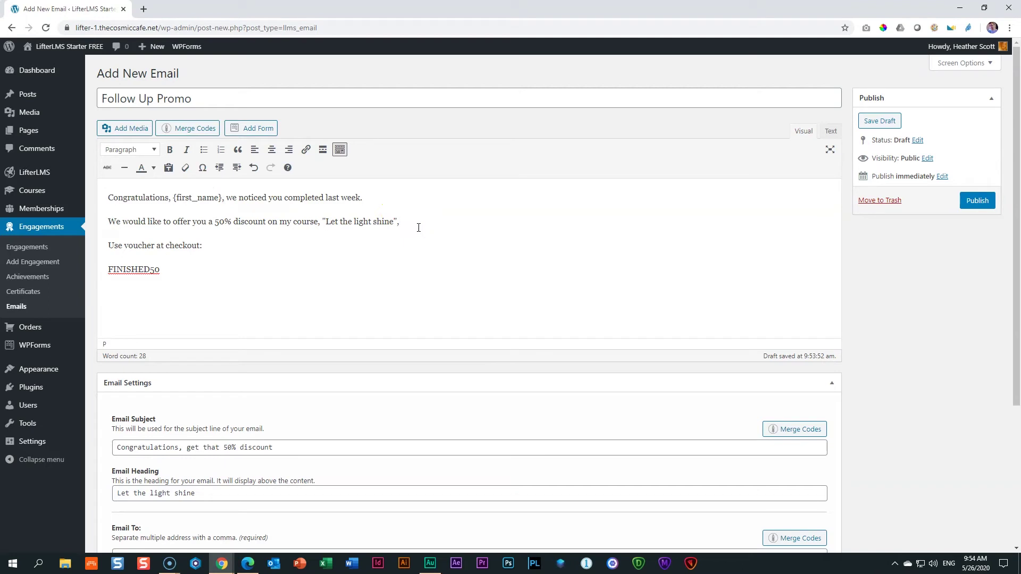
# Publish the Follow Up Promo email and return to the Emails list.
pyautogui.click(252, 175)
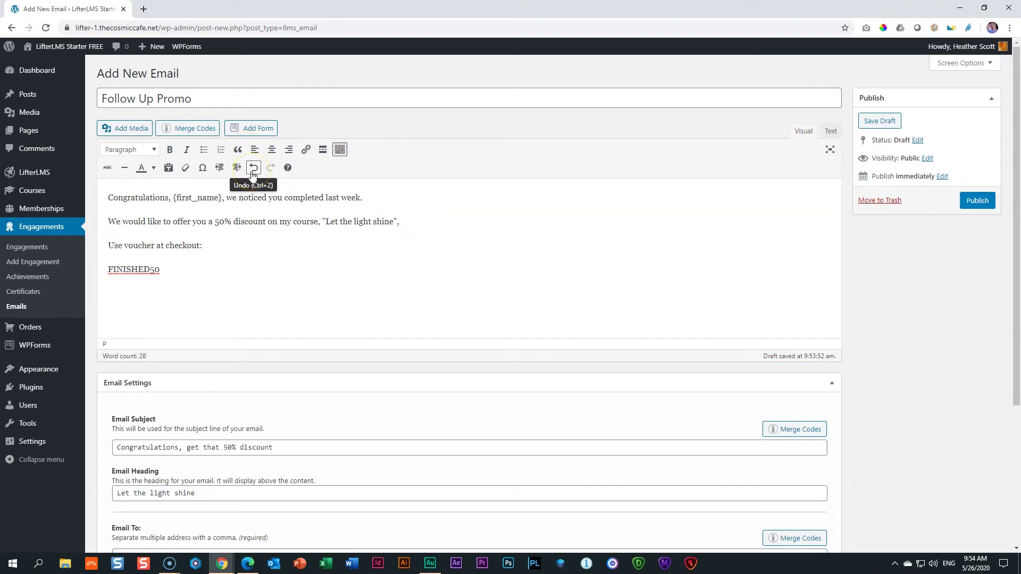
pyautogui.click(974, 205)
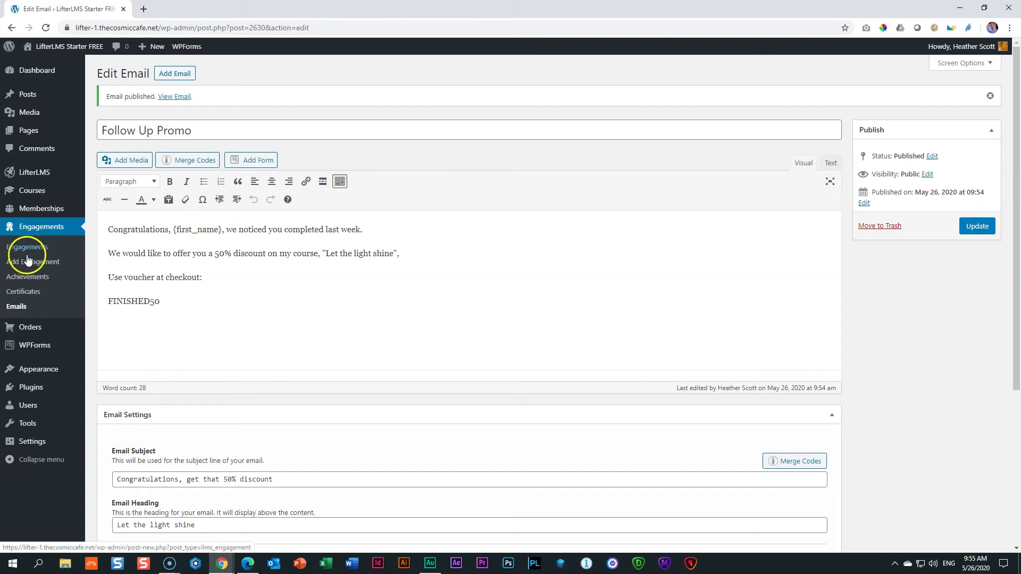
pyautogui.click(16, 310)
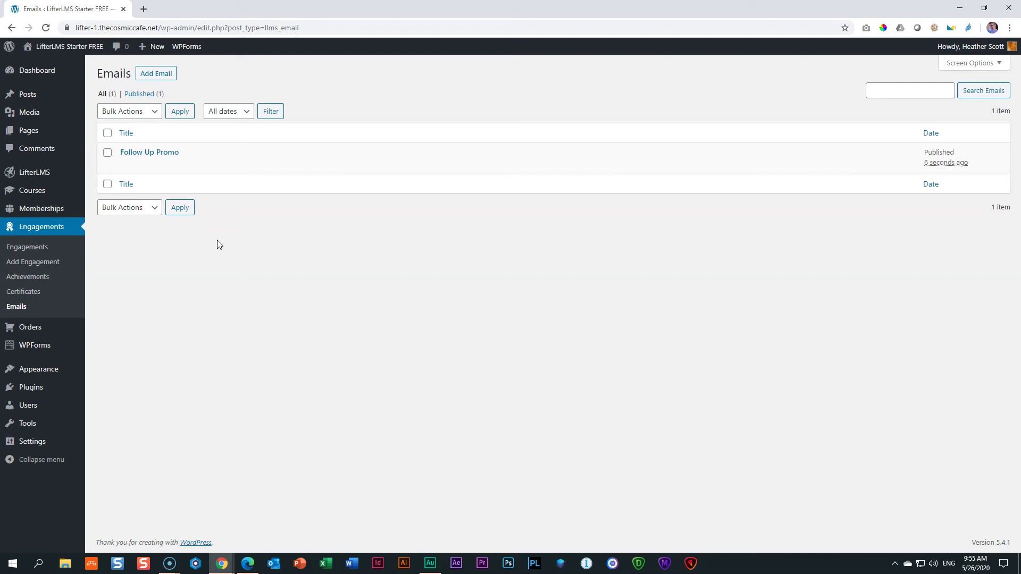
# Review the engagement types in the Engagements list, then start a new engagement.
pyautogui.click(35, 250)
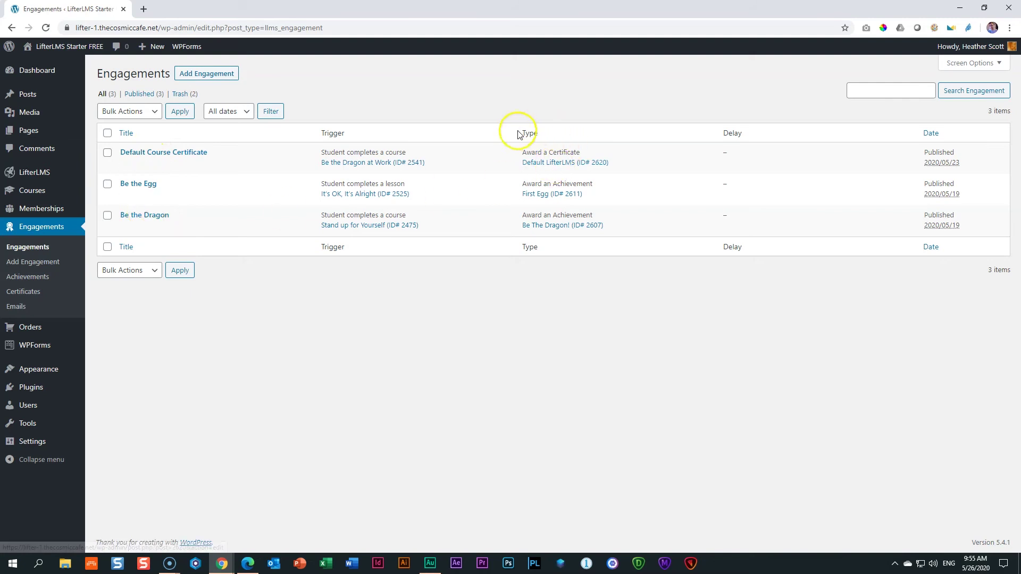
pyautogui.moveTo(522, 152); pyautogui.dragTo(596, 153)
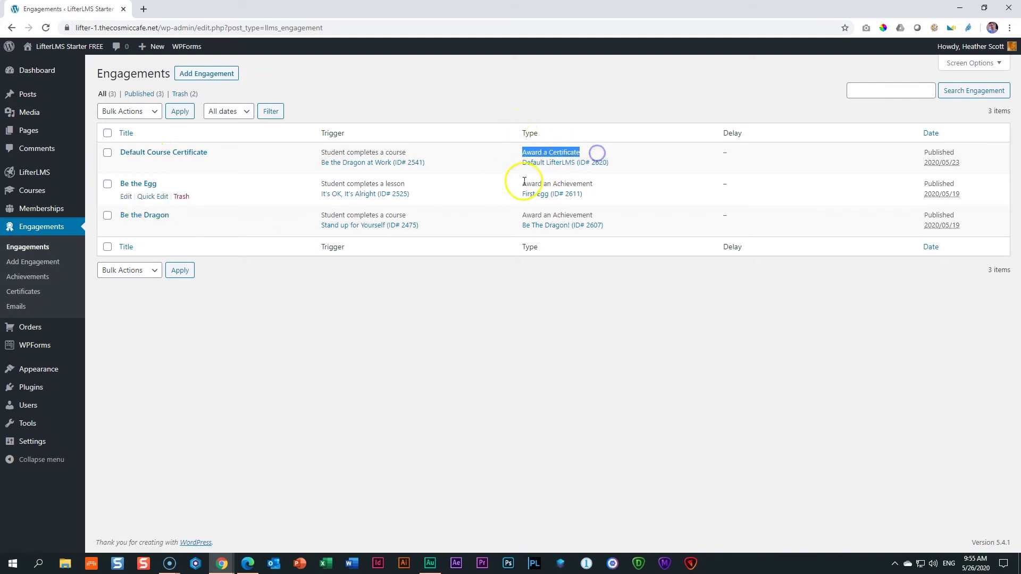
pyautogui.moveTo(524, 183); pyautogui.dragTo(597, 183)
pyautogui.moveTo(522, 215); pyautogui.dragTo(598, 215)
pyautogui.click(562, 276)
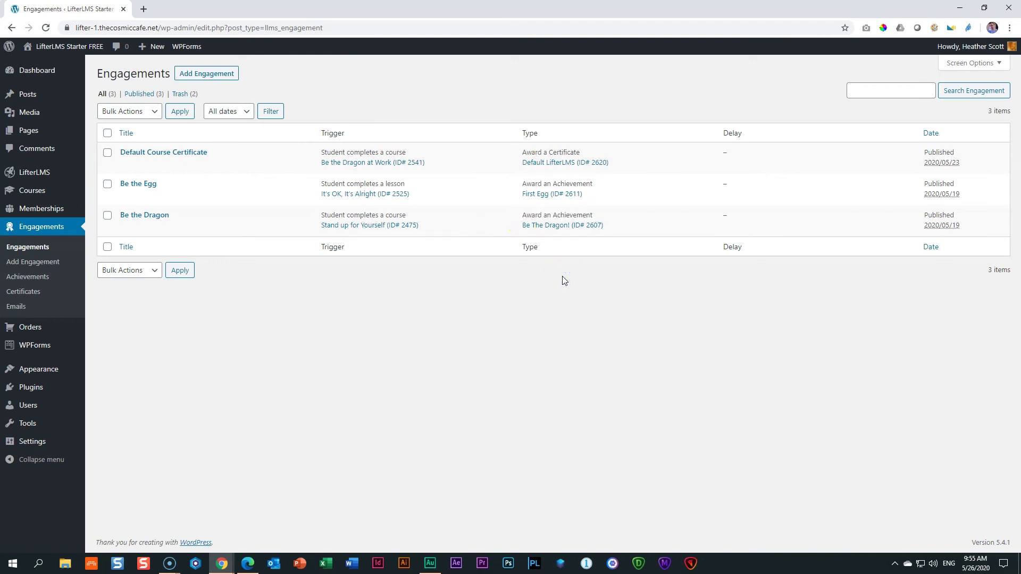
pyautogui.click(212, 74)
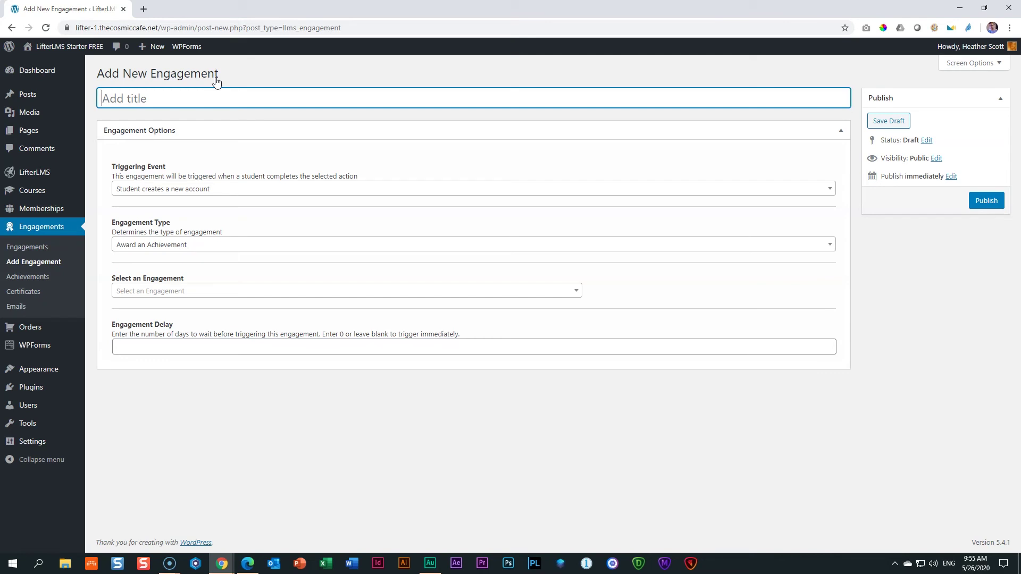
pyautogui.write('Light ')
pyautogui.write('a new Life')
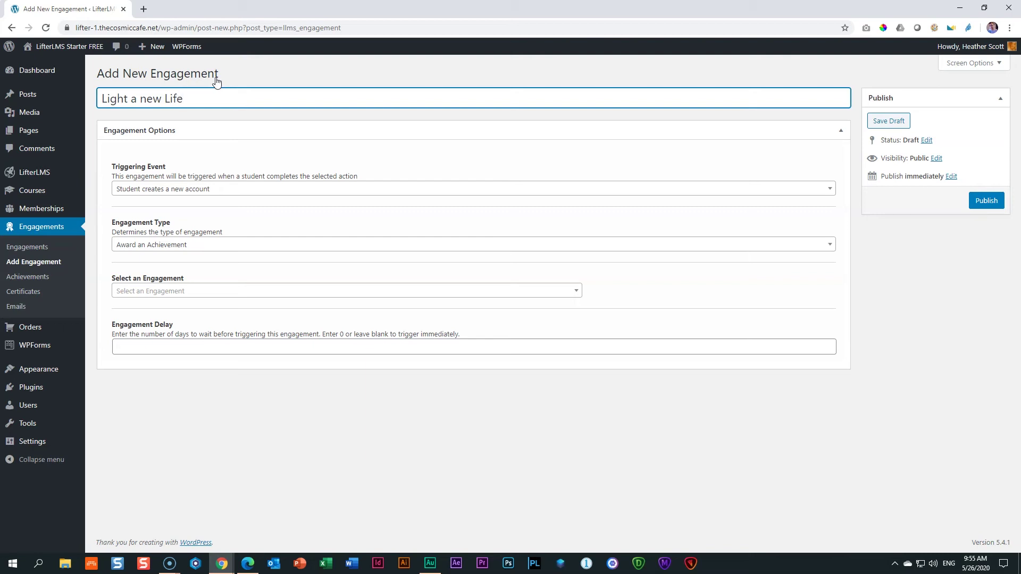
# Title the engagement 'Light a new Life', triggered by course completion, with a 7-day delay.
pyautogui.click(130, 190)
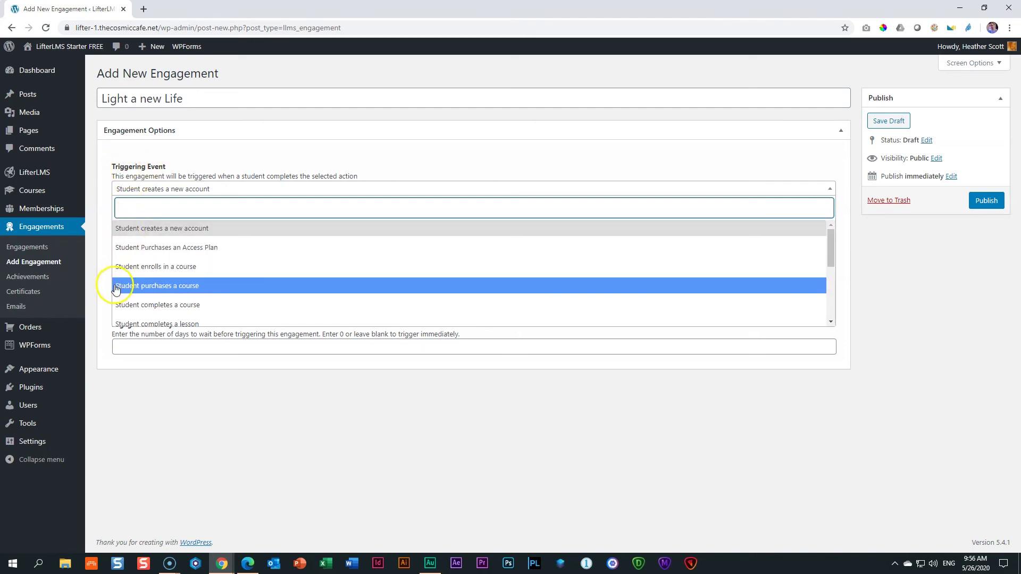
pyautogui.click(173, 305)
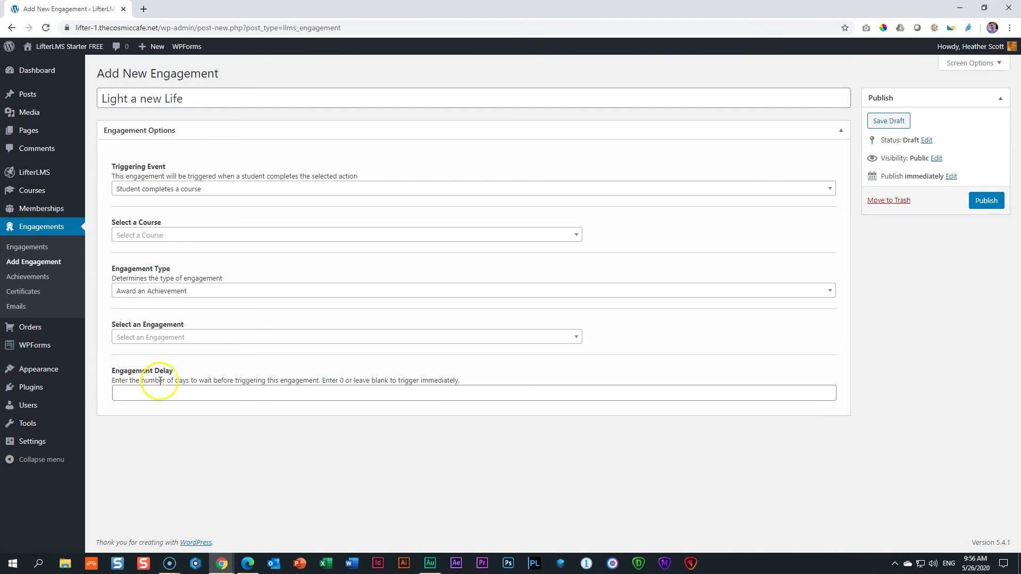
pyautogui.click(144, 392)
pyautogui.write('7')
pyautogui.moveTo(474, 393)
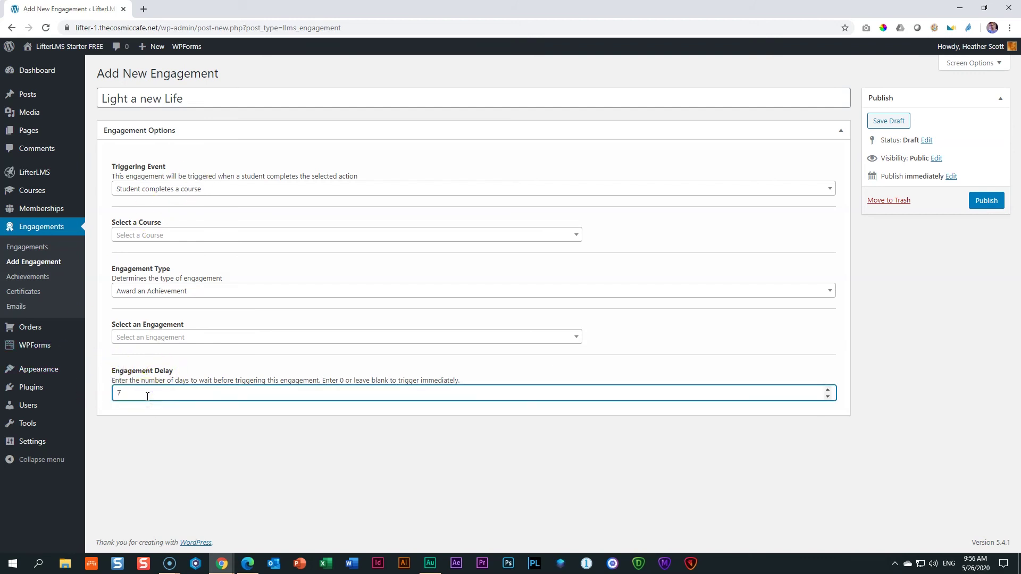
pyautogui.click(164, 420)
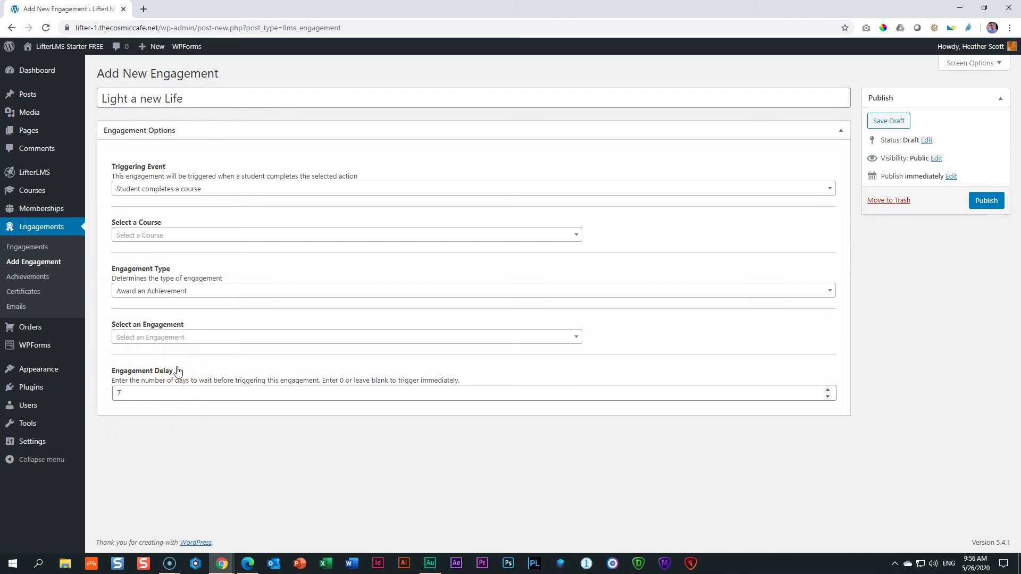
# Target the 'Stand up for Yourself' course, send the Follow Up Promo email, and publish.
pyautogui.click(149, 237)
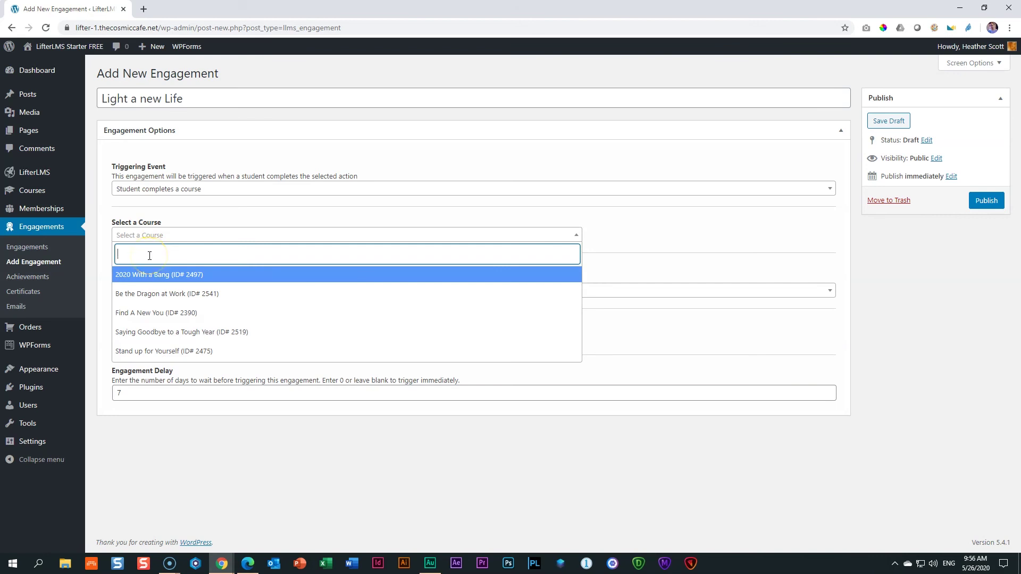
pyautogui.click(144, 352)
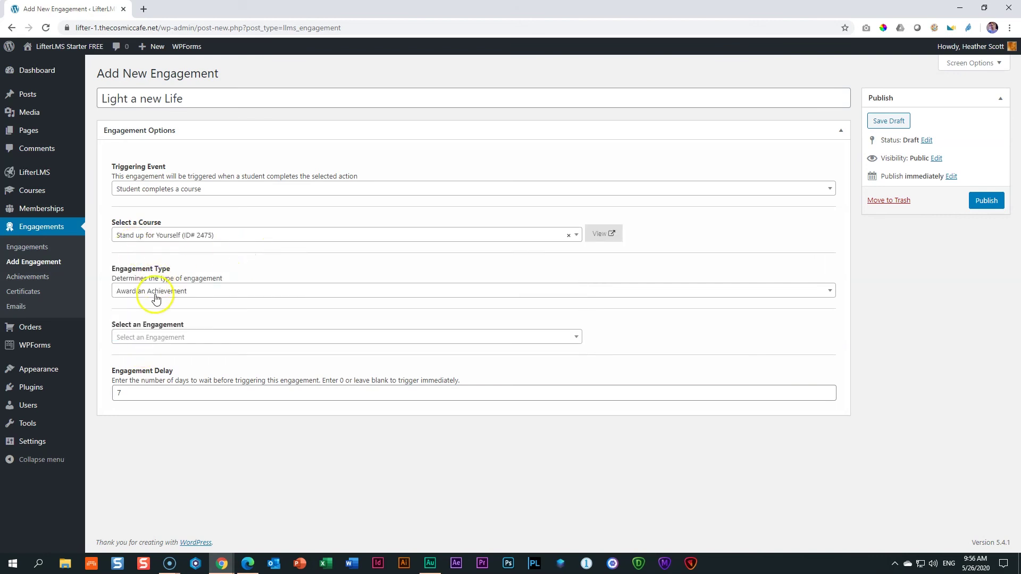
pyautogui.click(155, 291)
pyautogui.click(141, 367)
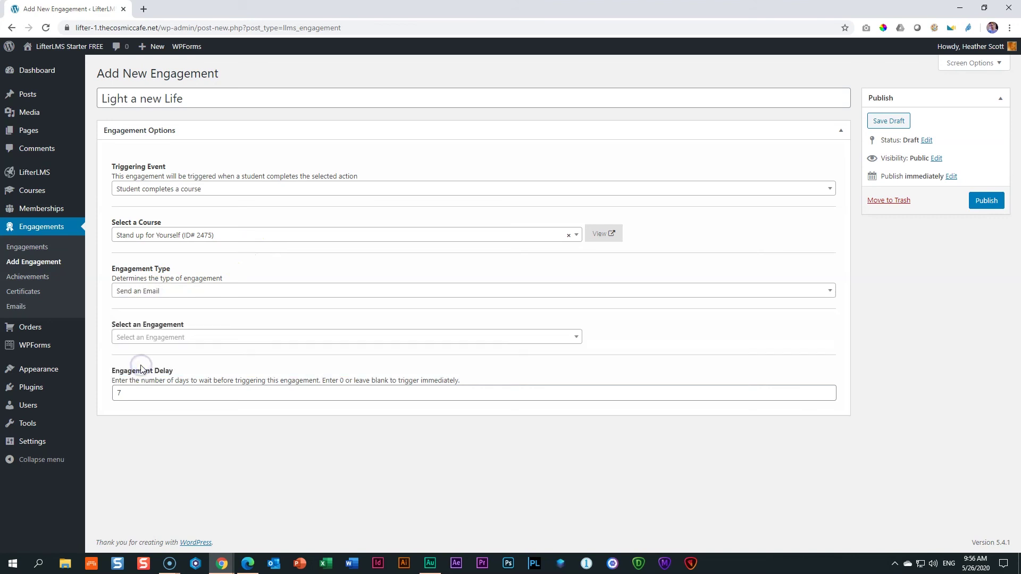
pyautogui.click(160, 340)
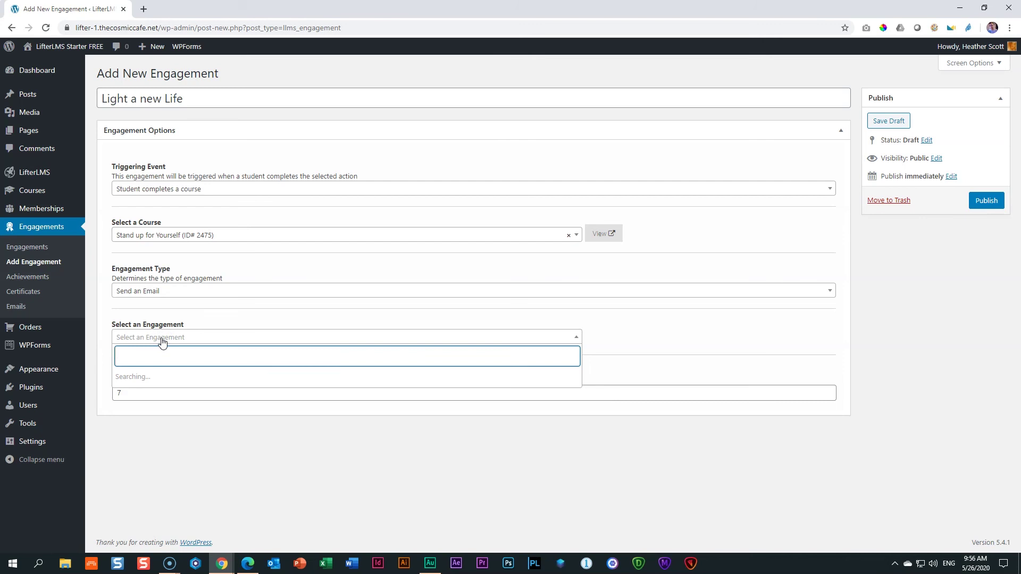
pyautogui.click(143, 376)
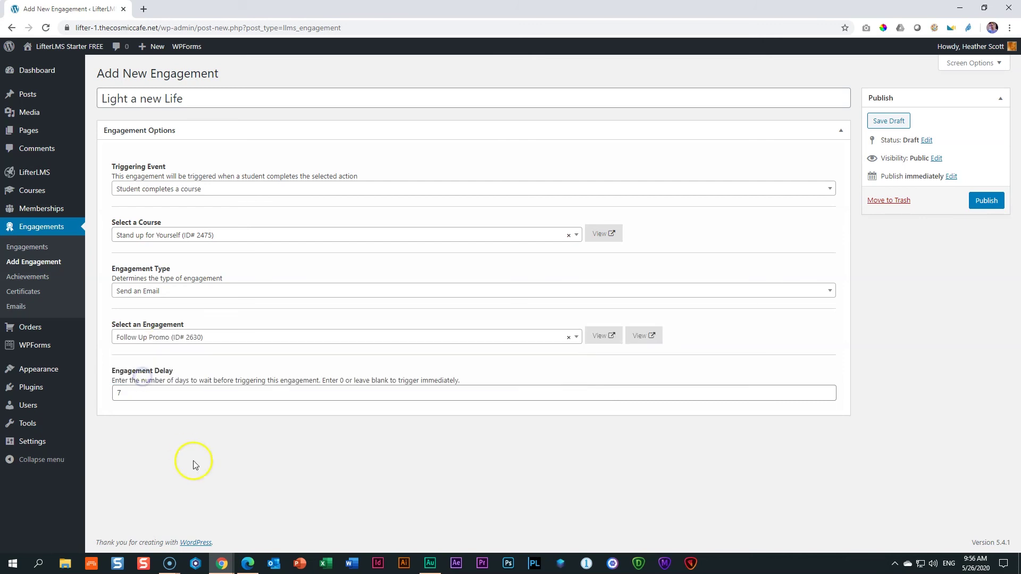
pyautogui.click(194, 465)
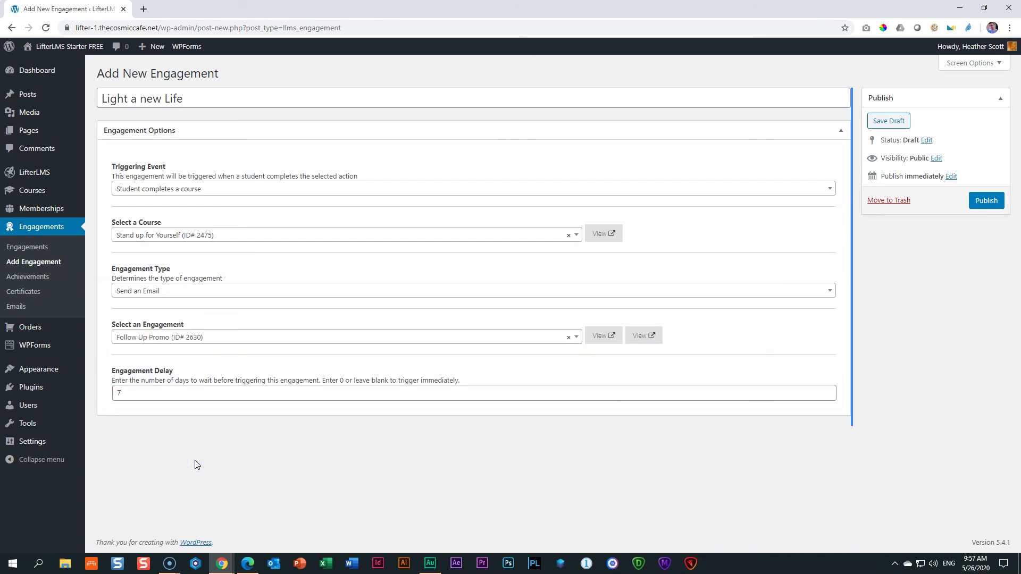
# Publish the 'Light a new Life' engagement that sends Follow Up Promo 7 days after course completion.
pyautogui.click(986, 202)
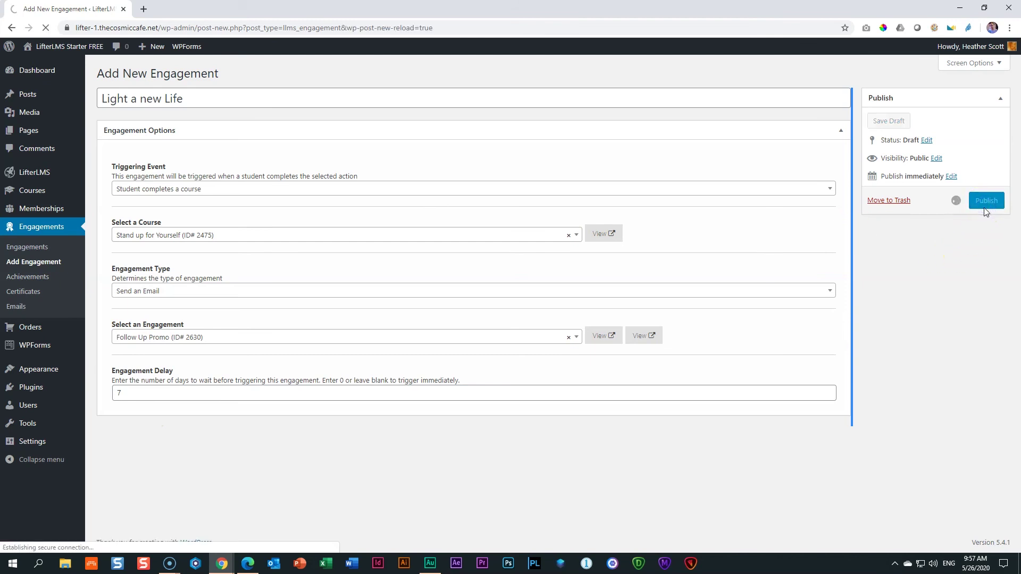